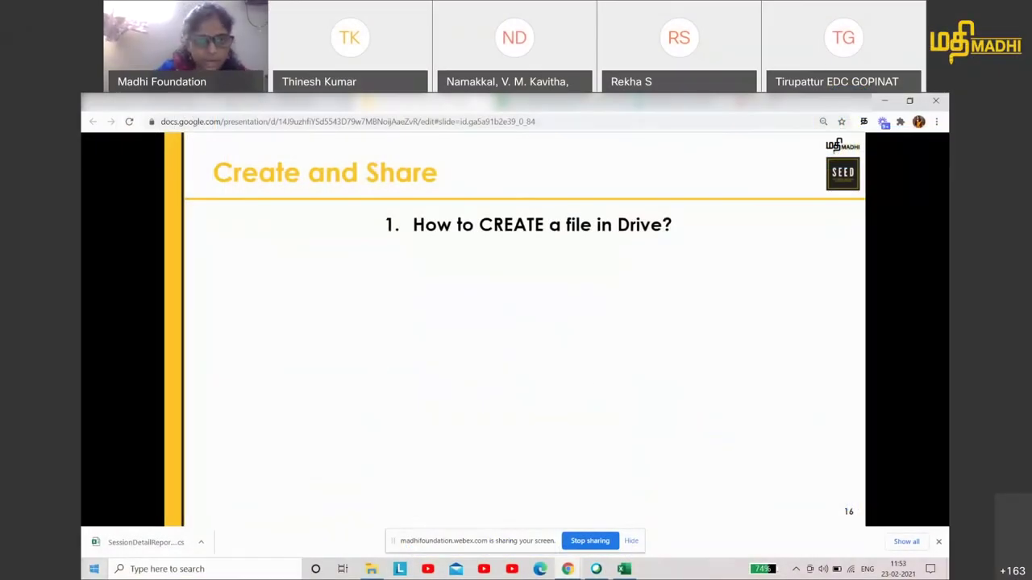
Step: Check Drive under another Google account, then return to the slides and the Webex meeting
click(292, 99)
click(927, 151)
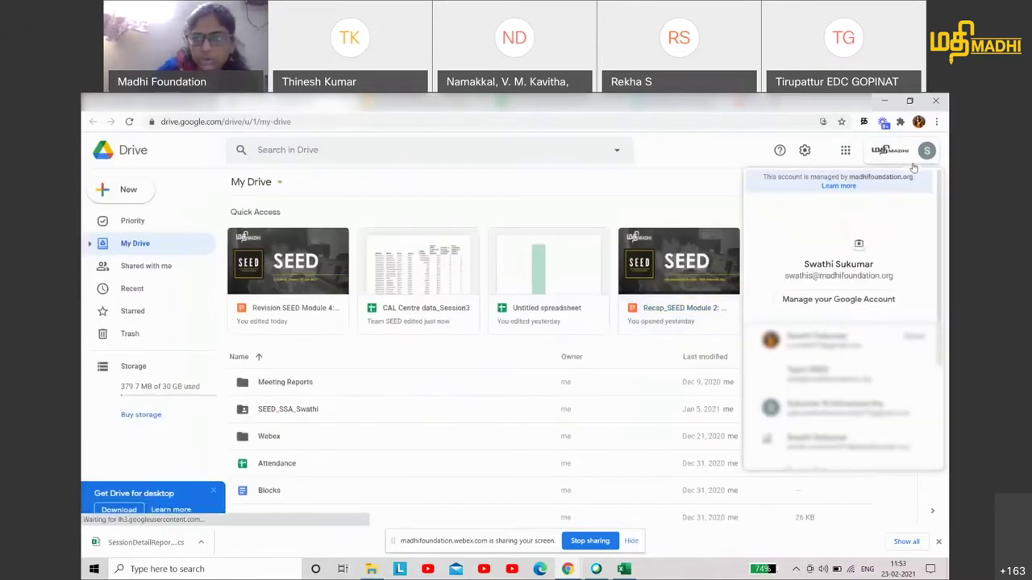
click(838, 374)
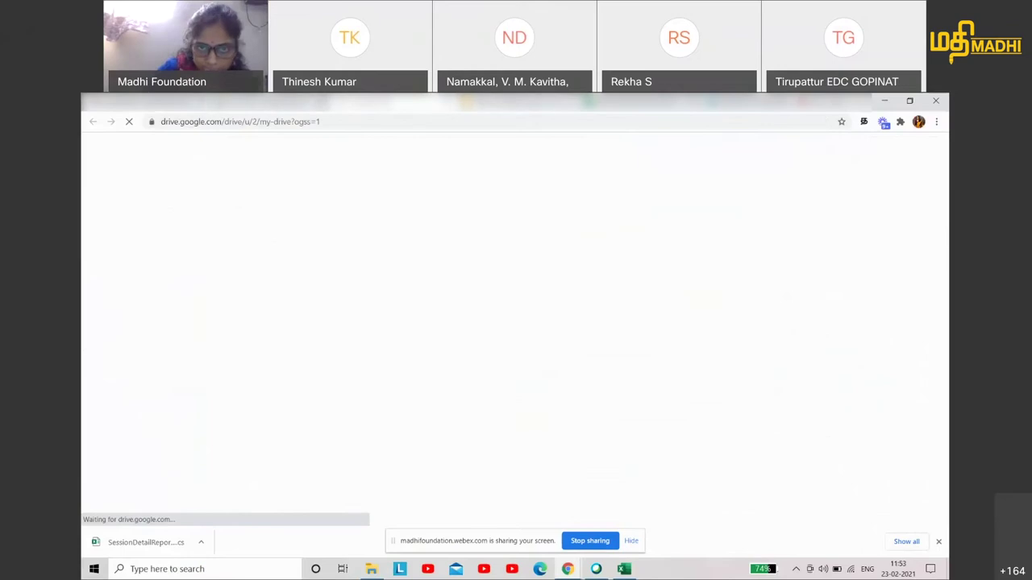
click(418, 101)
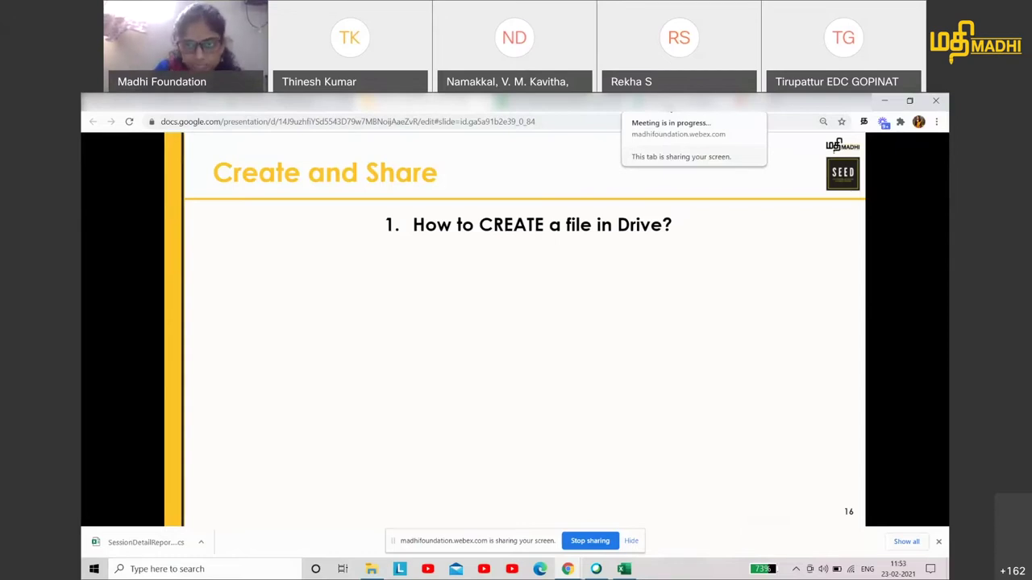
key(ctrl+Tab)
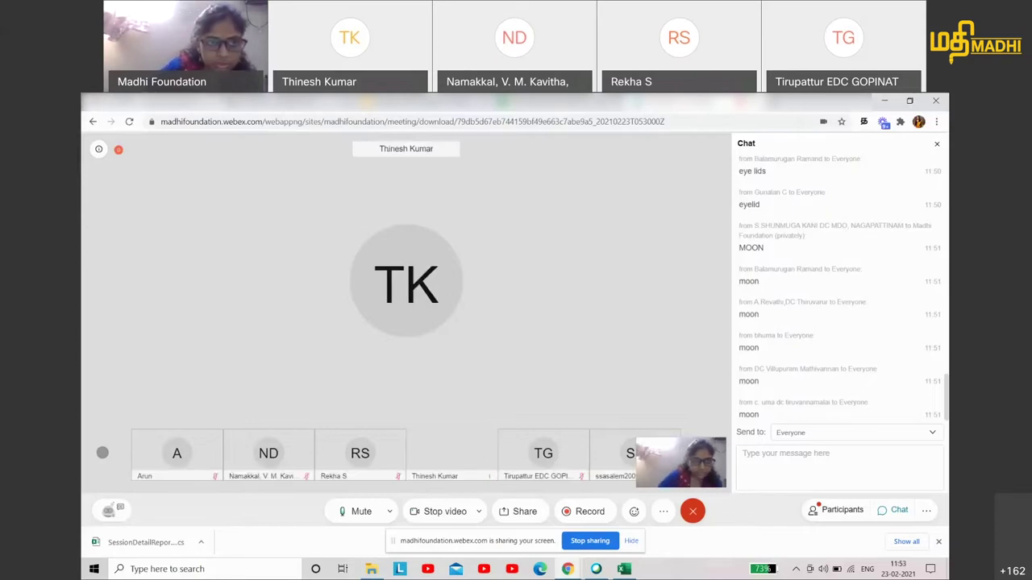
Step: From Gmail's apps grid, open Drive, close it, then launch the Google Sheets home page
click(153, 101)
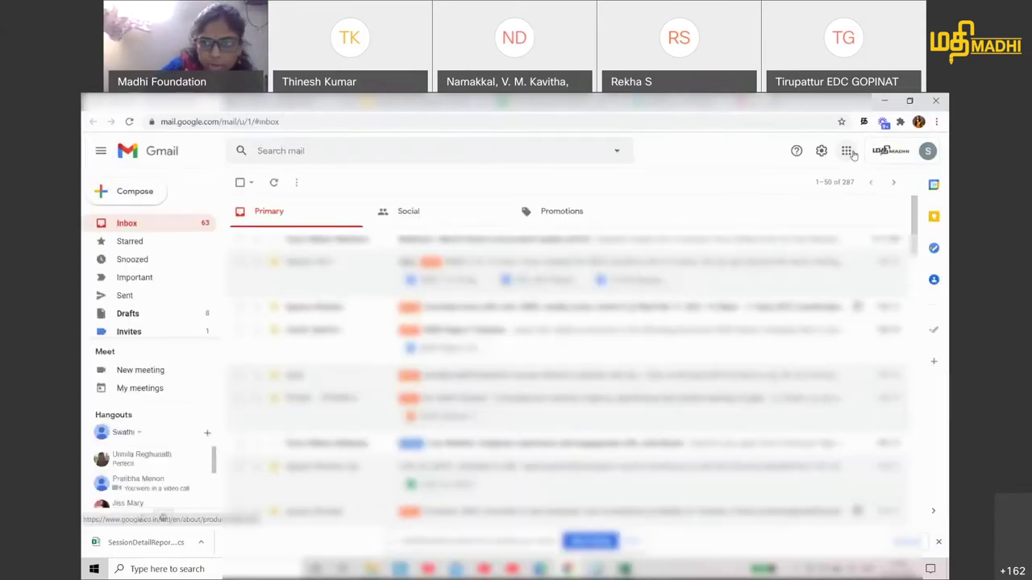
click(850, 153)
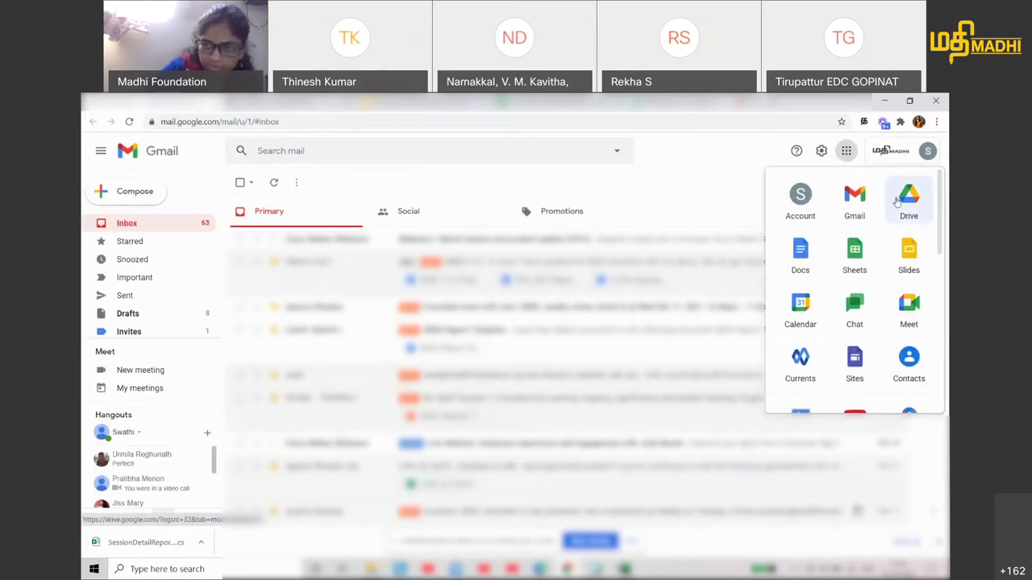
click(899, 200)
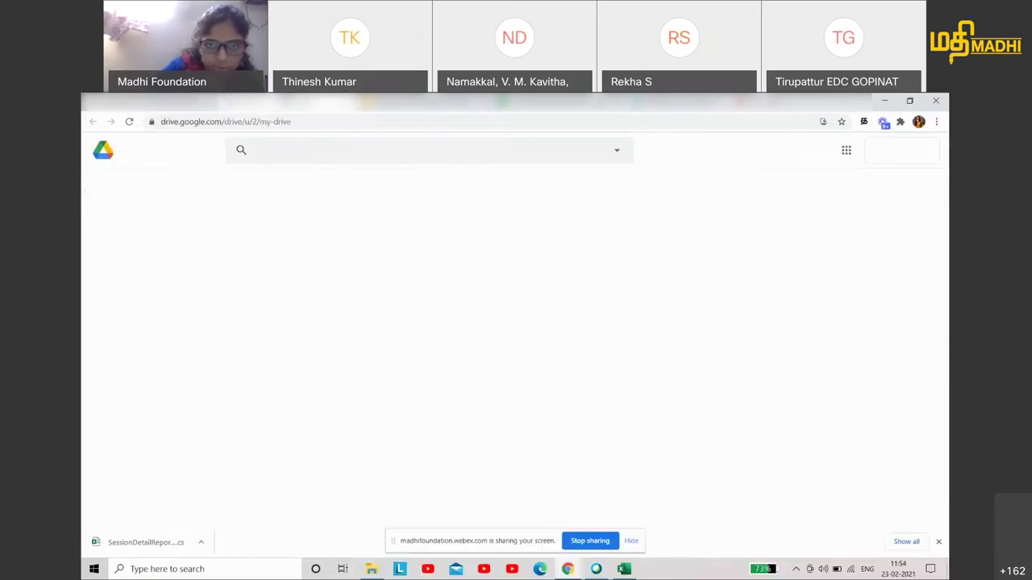
key(ctrl+w)
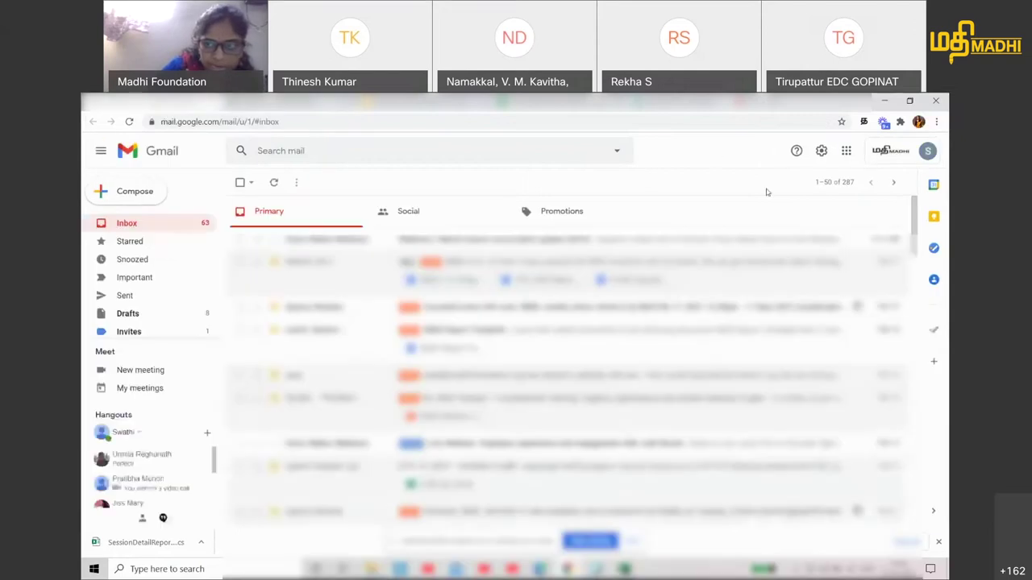
click(847, 151)
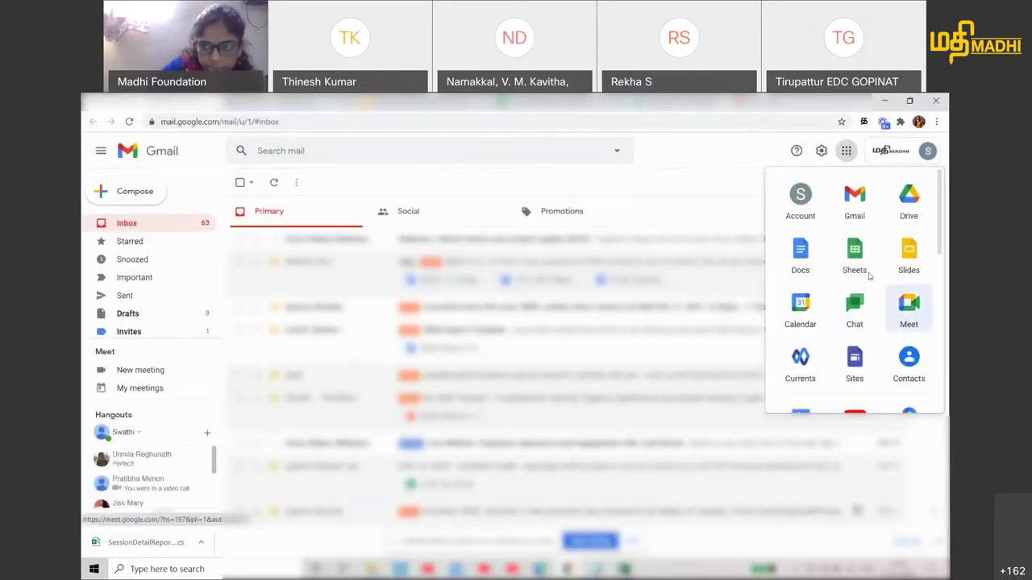
click(909, 305)
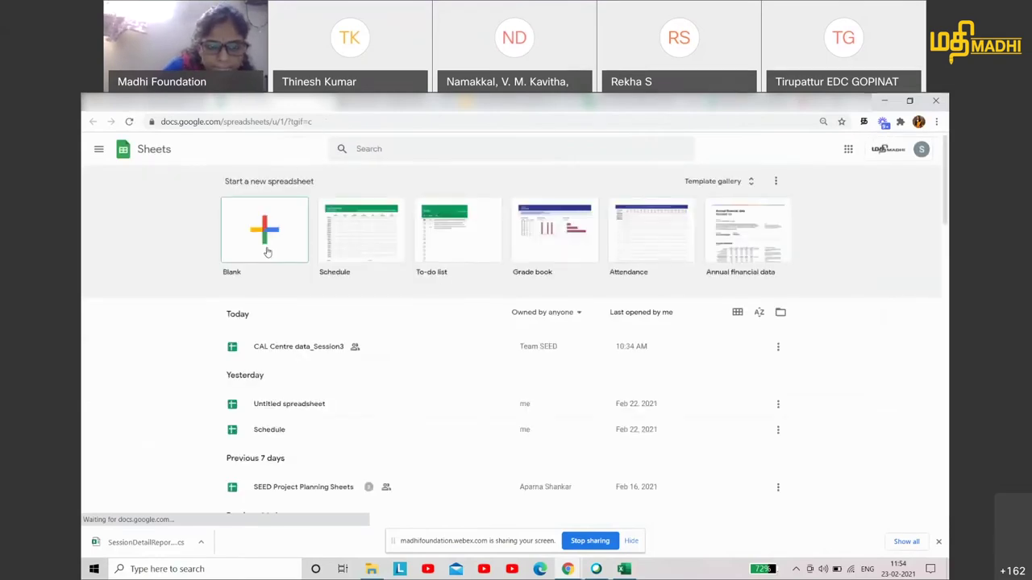
Step: Show Drive's New menu with its Google Sheets option, glance at Webex, and return to My Drive
key(ctrl+w)
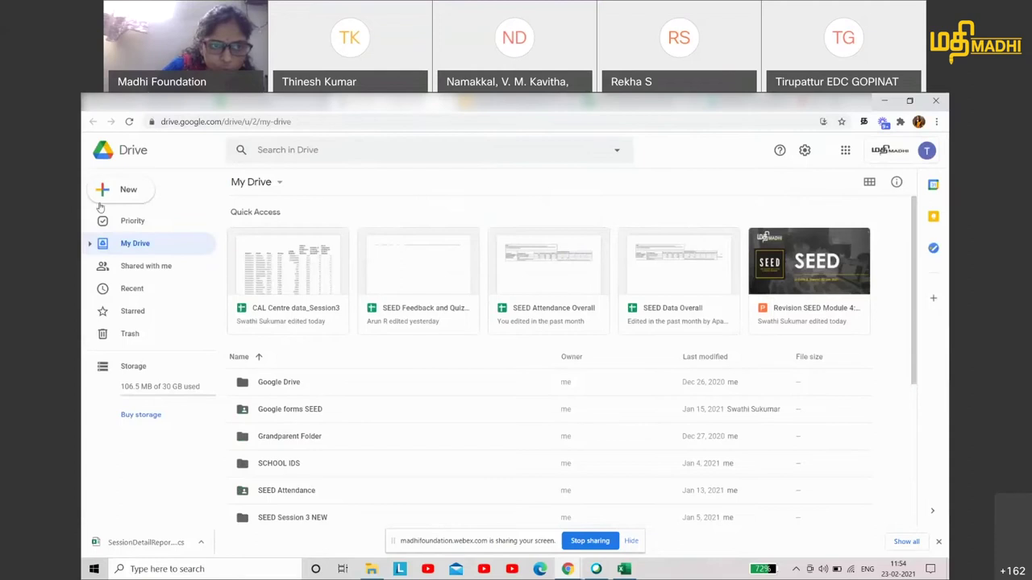
click(113, 193)
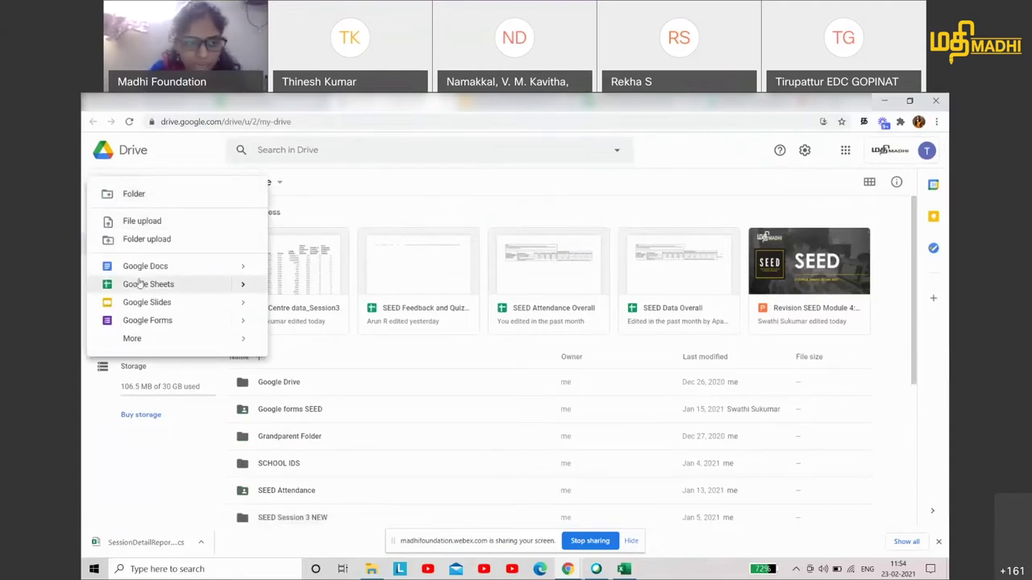
key(ctrl+Tab)
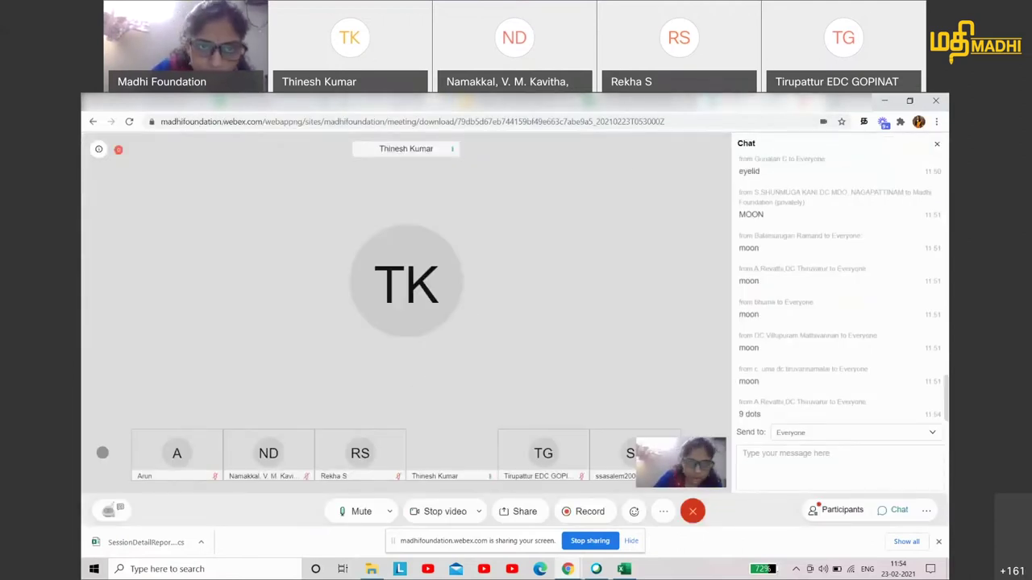
key(ctrl+Tab)
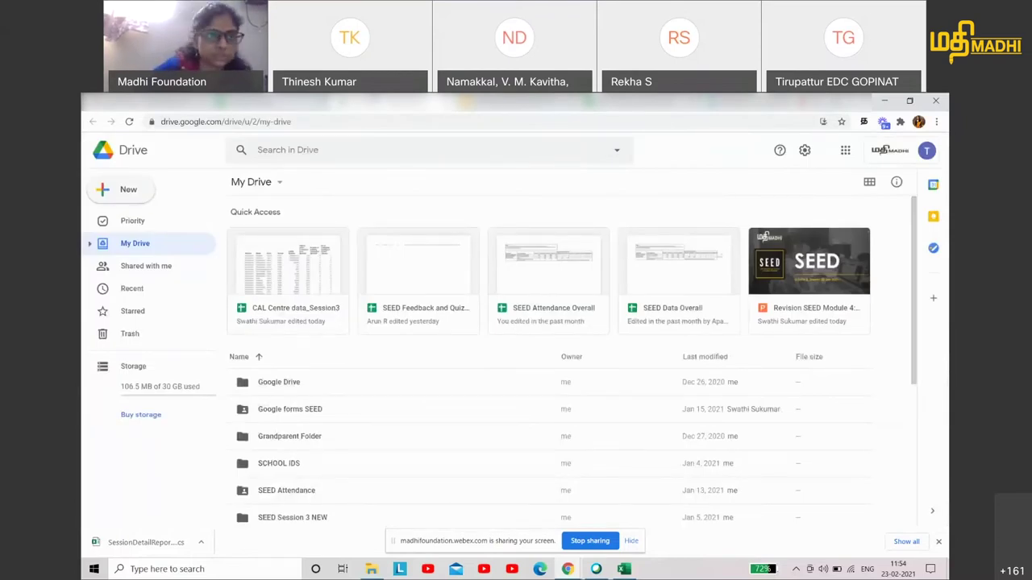
Step: Launch Sheets from Gmail's apps grid, start a Blank spreadsheet, select its Untitled title, then return to Drive
key(ctrl+Tab)
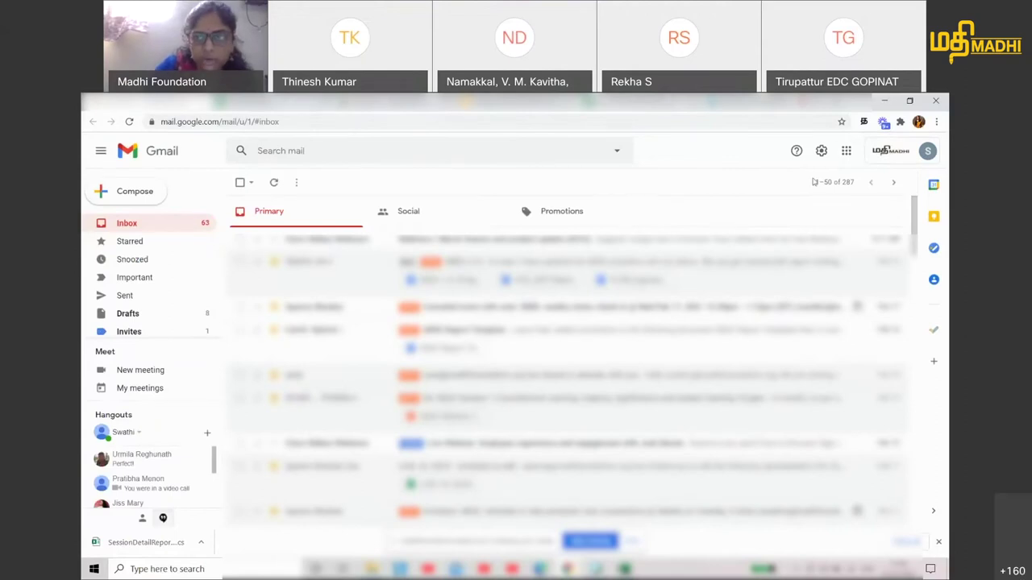
click(846, 151)
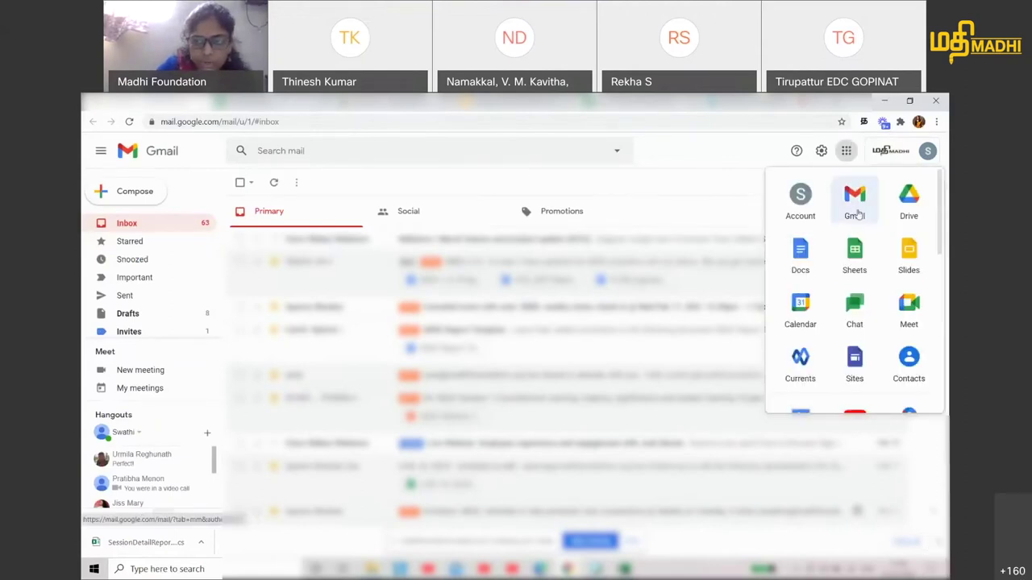
click(854, 254)
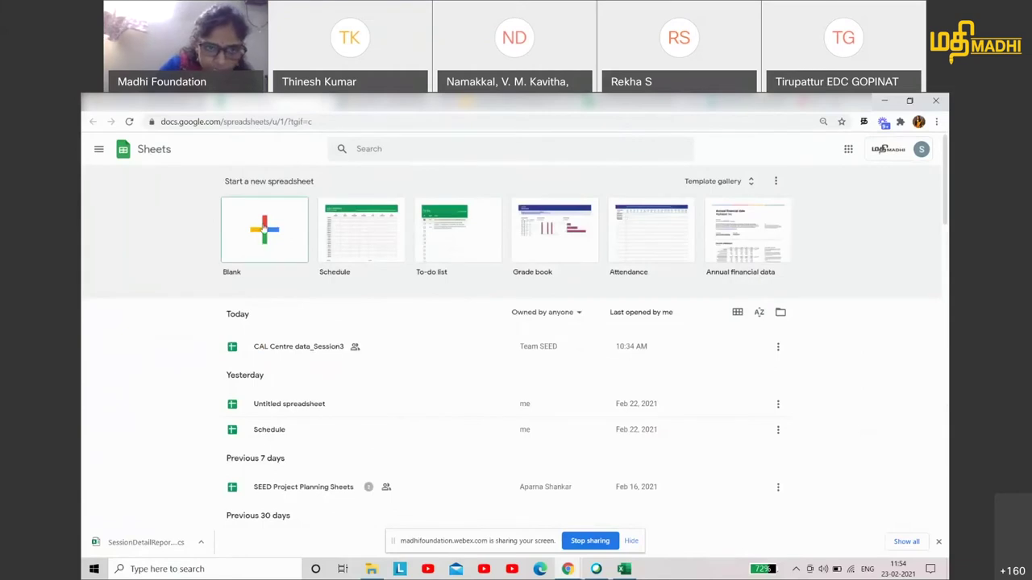
click(264, 229)
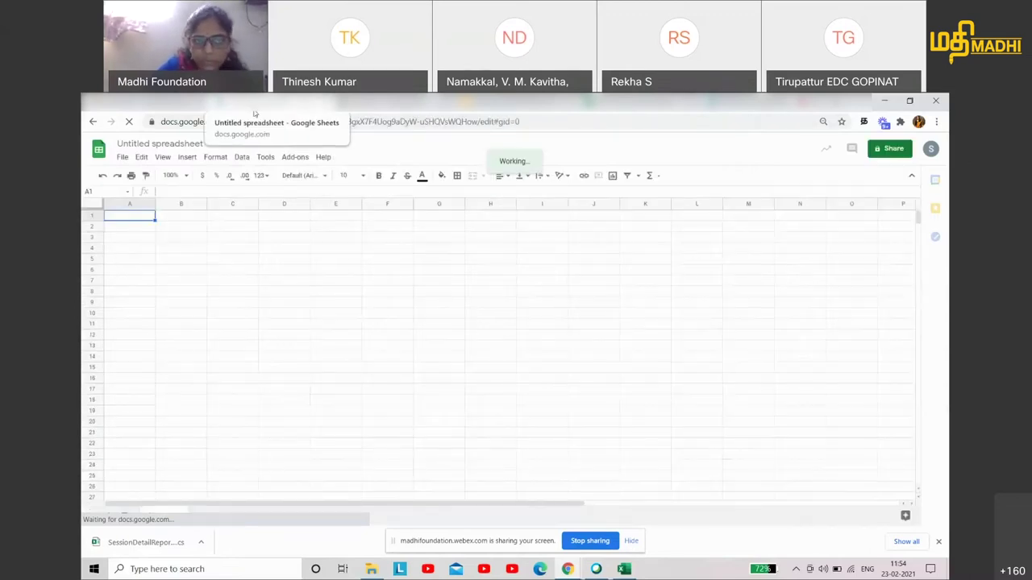
click(158, 144)
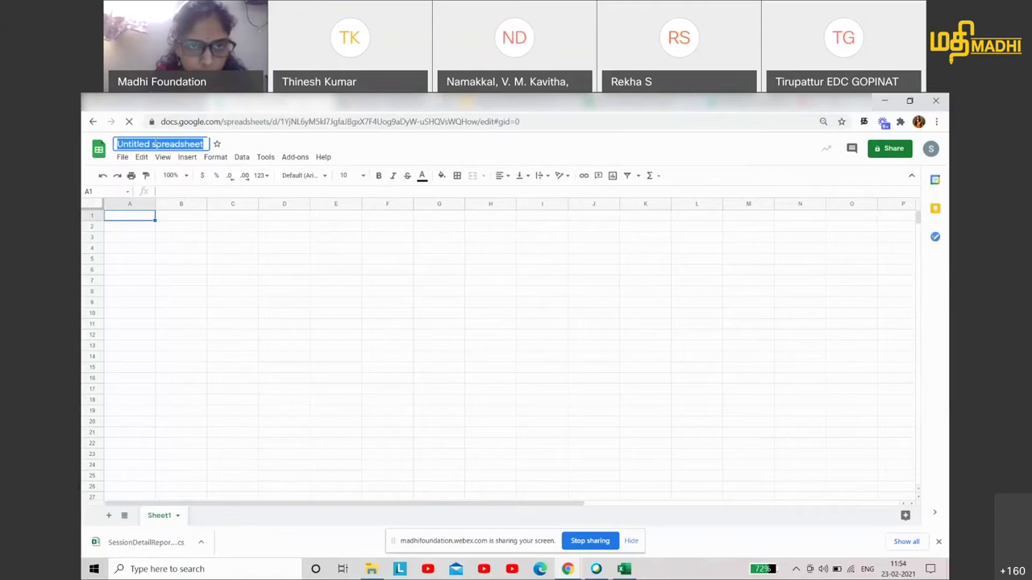
key(ctrl+w)
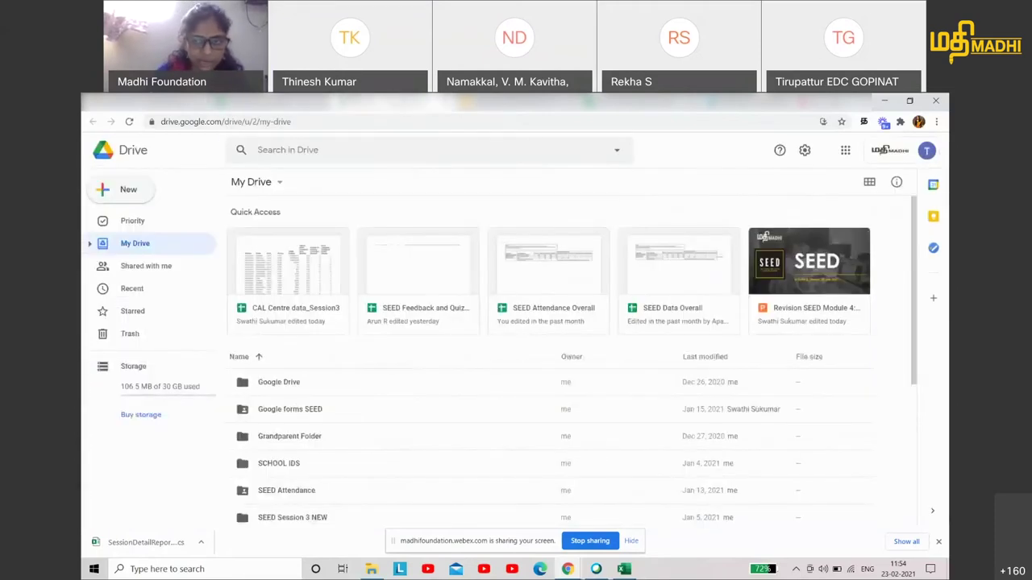
Step: Preview Drive's New menu, open the empty Session 3 folder, and go back to My Drive
click(147, 191)
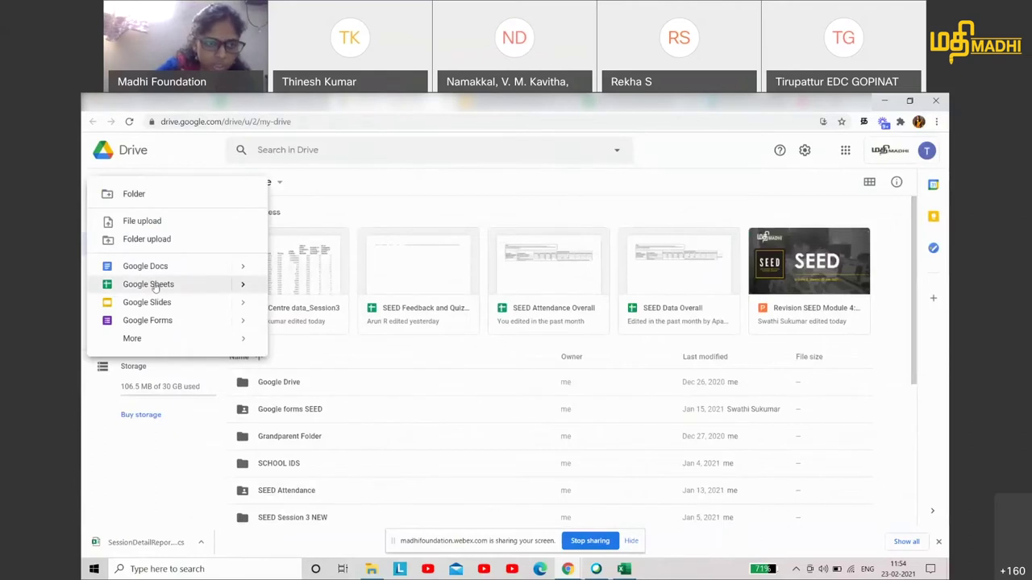
click(274, 182)
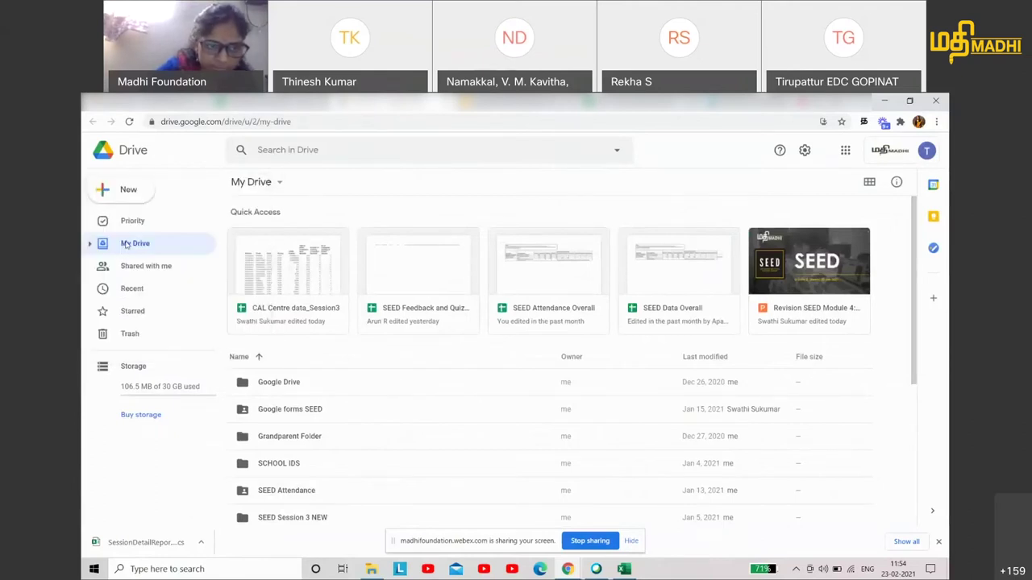
scroll(337, 344, down, 1)
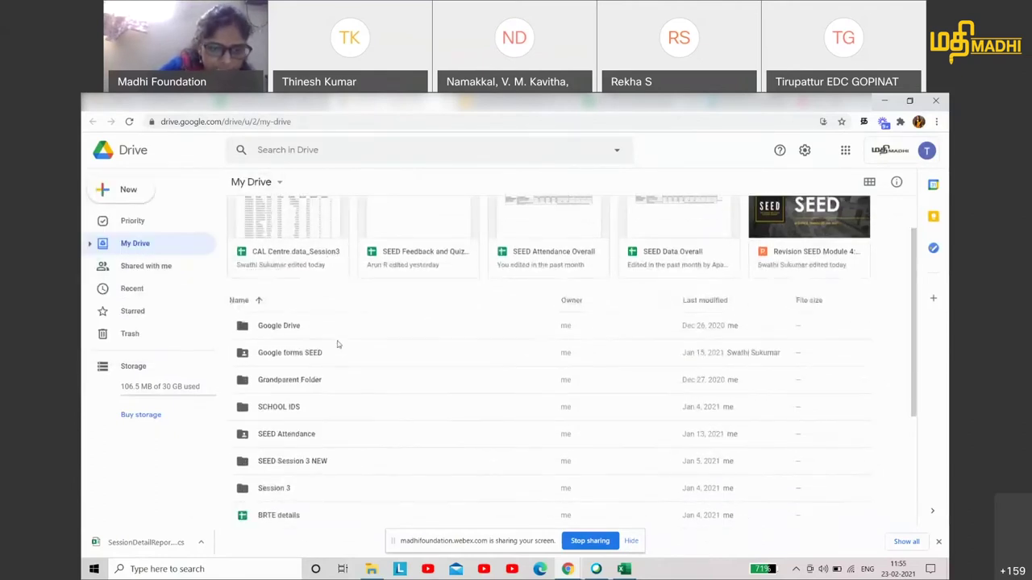
double_click(263, 488)
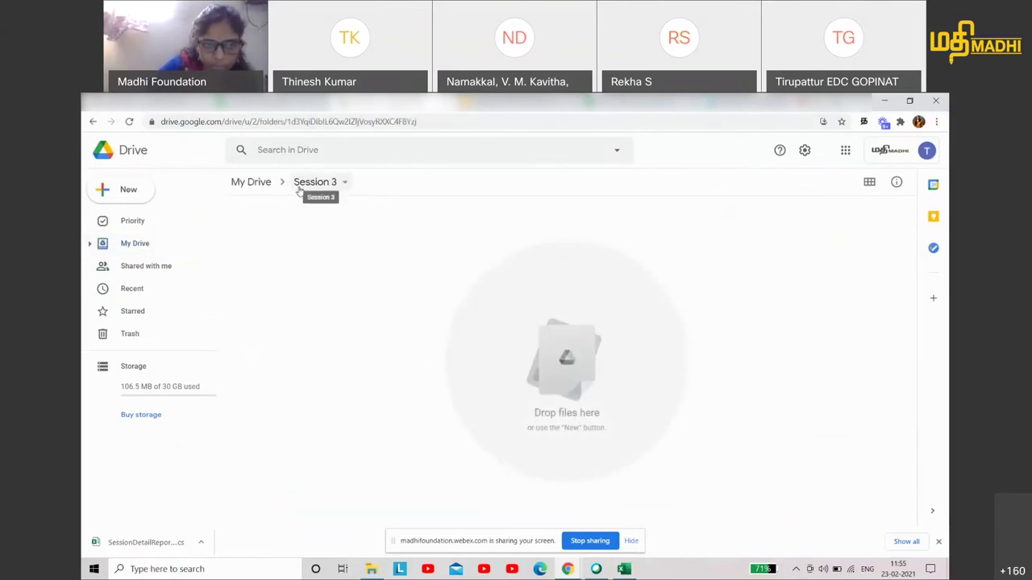
click(251, 184)
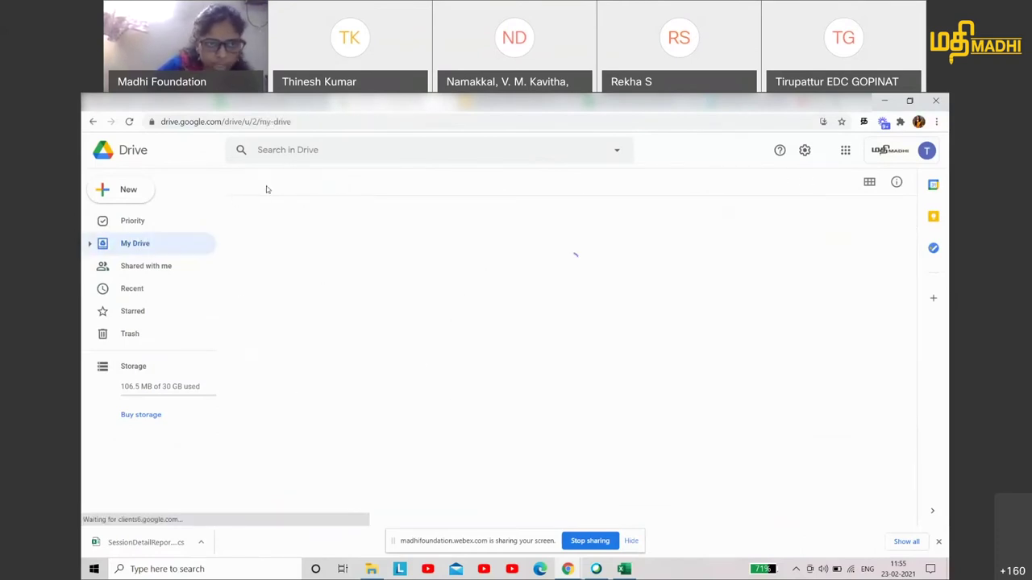
Step: Reopen Session 3, check its New file choices, then return to My Drive from the sidebar
click(111, 191)
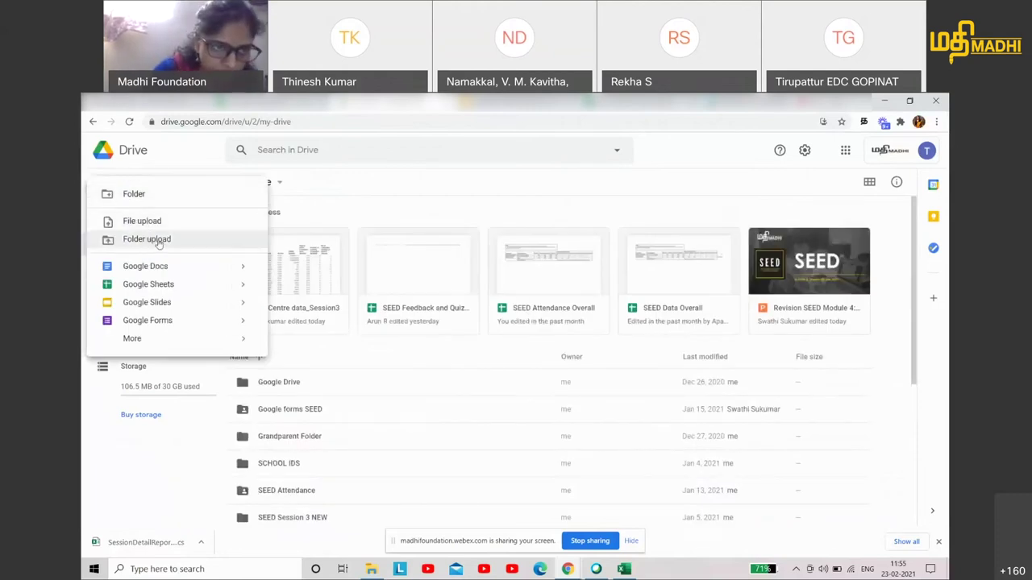
scroll(291, 500, down, 3)
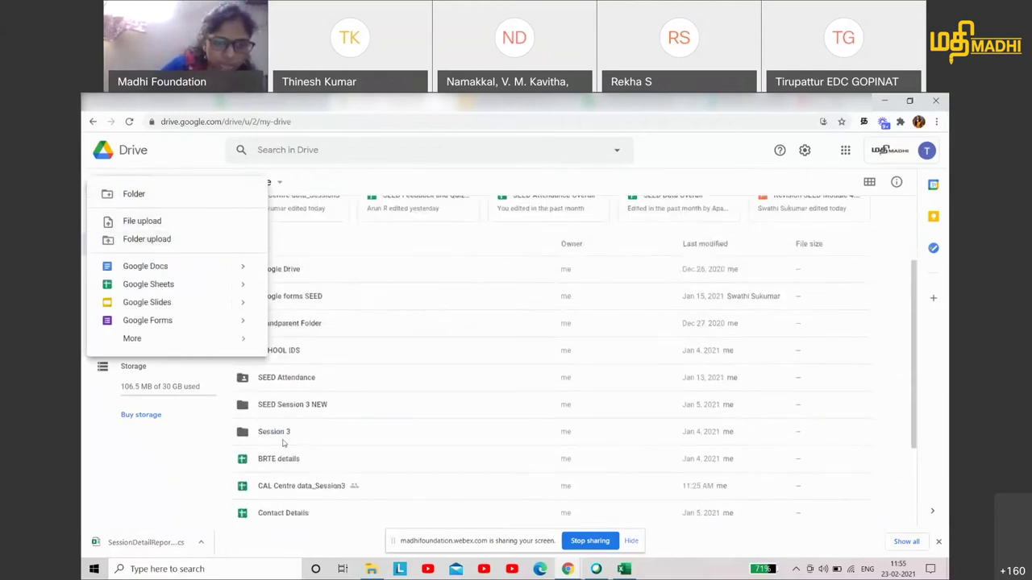
click(284, 439)
double_click(284, 439)
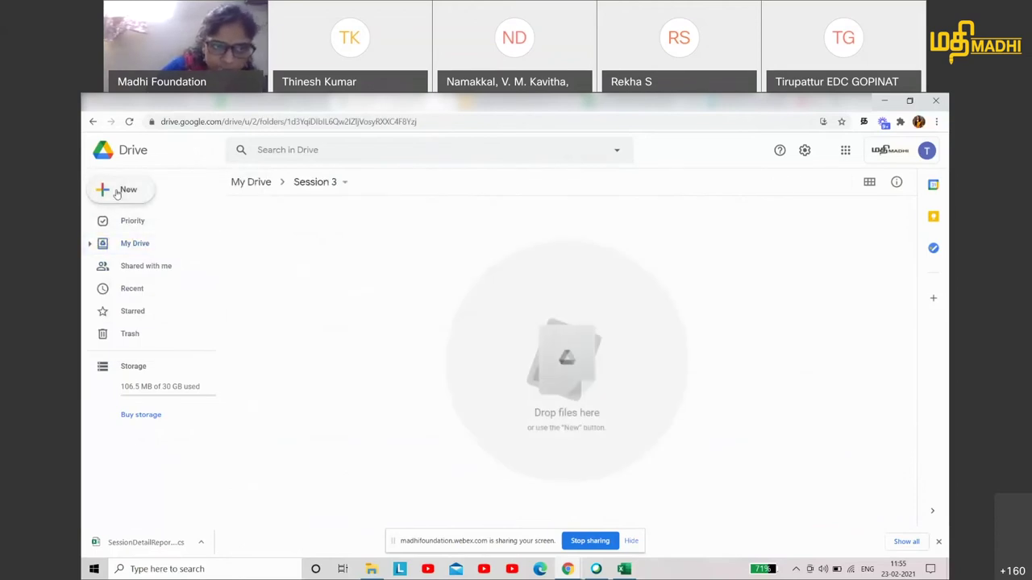
click(117, 191)
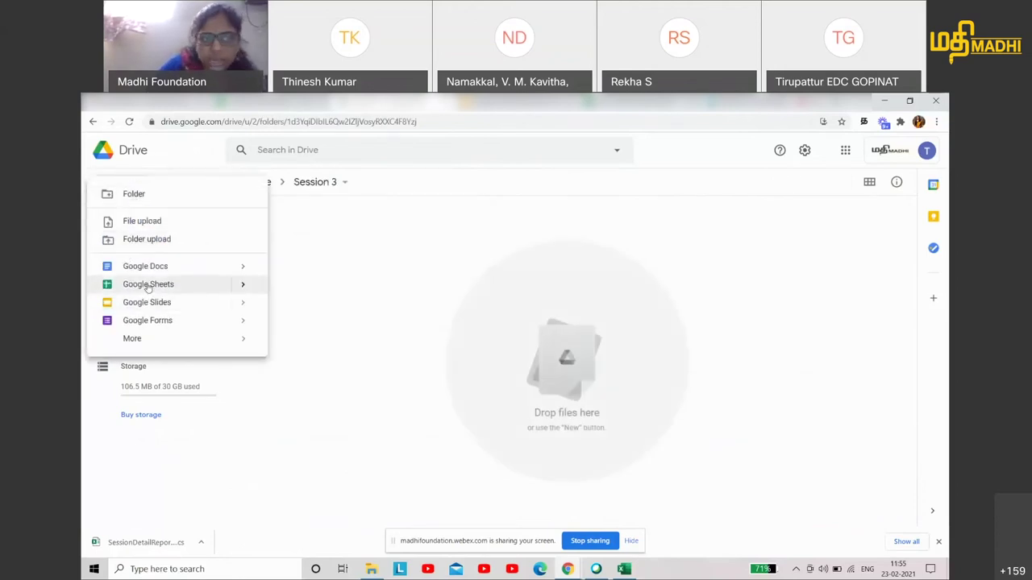
click(162, 173)
click(145, 251)
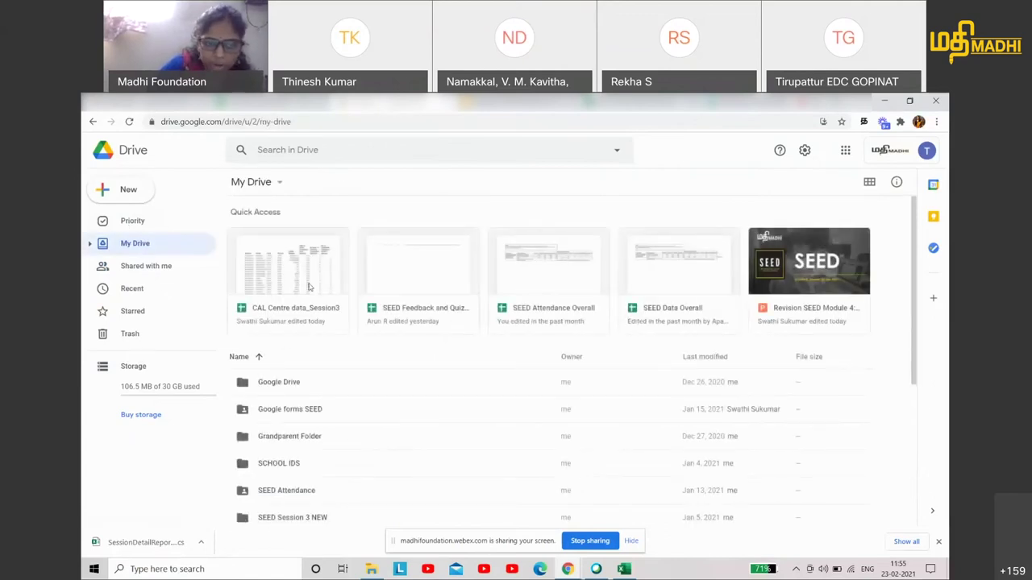
Step: Make a copy of CAL Centre data_Session3
click(307, 280)
right_click(307, 279)
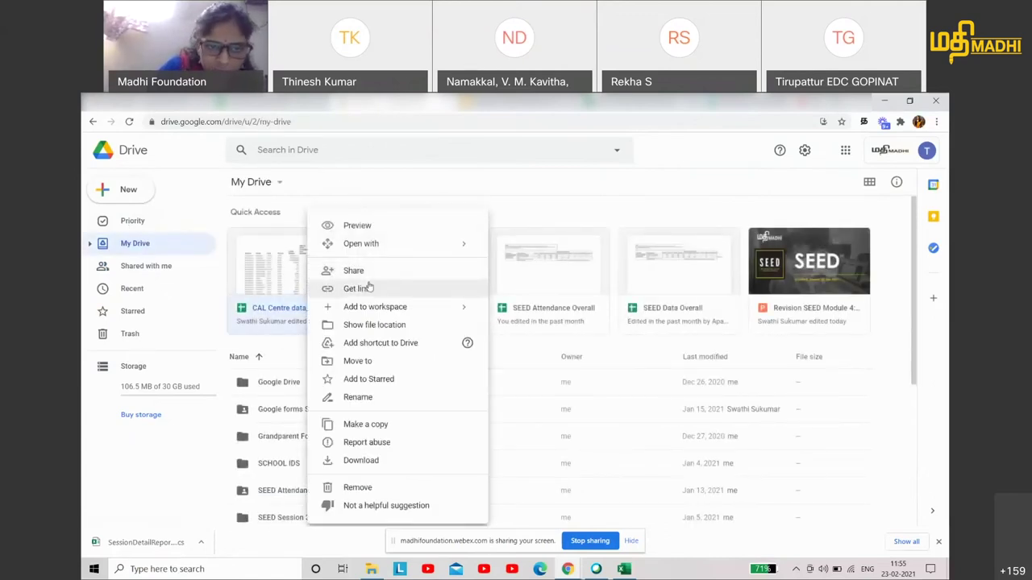
click(376, 426)
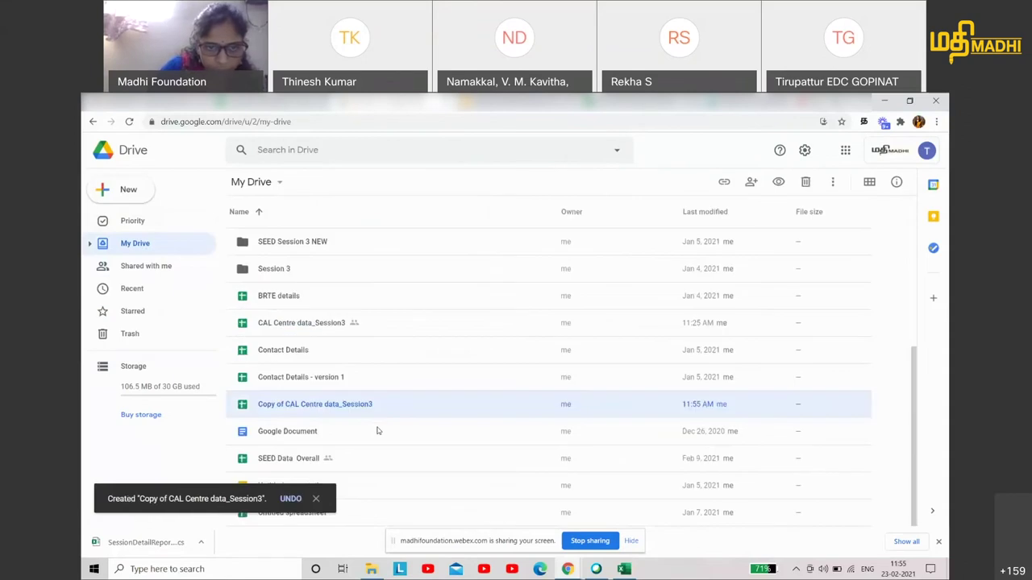
Step: Move 'Copy of CAL Centre data_Session3' into the Session 3 folder and open that folder
right_click(317, 411)
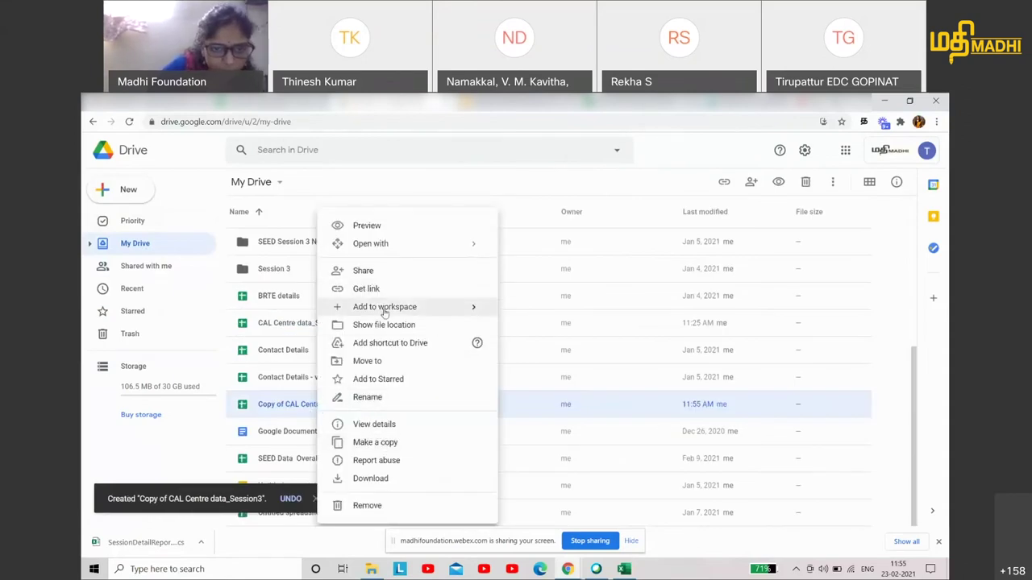
click(382, 367)
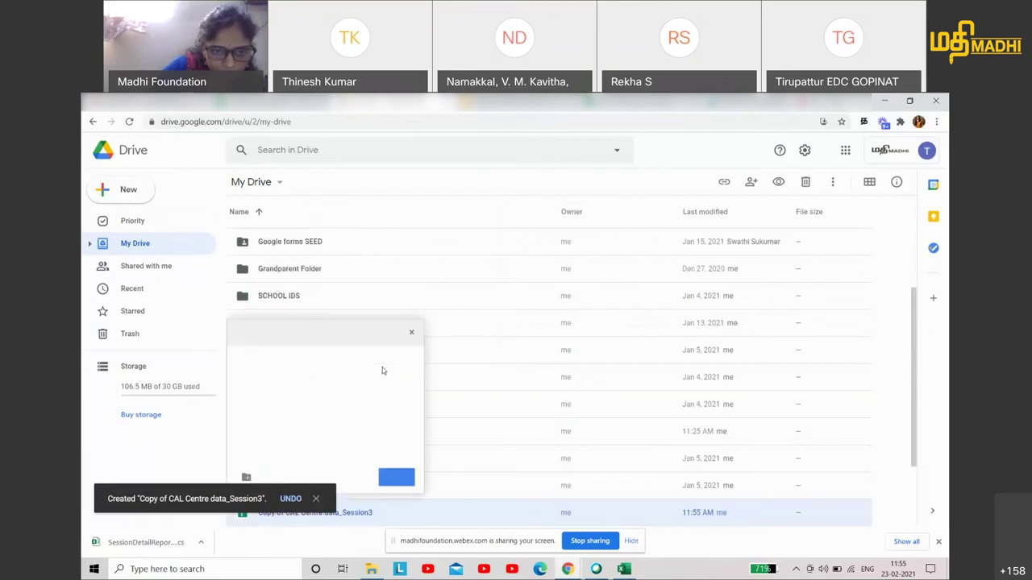
scroll(283, 372, down, 3)
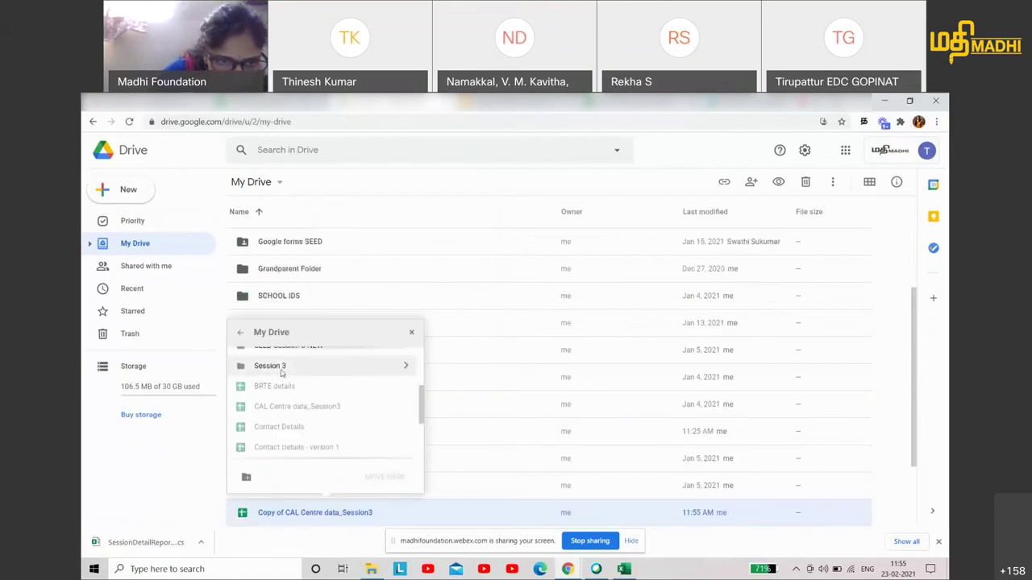
click(380, 367)
click(406, 365)
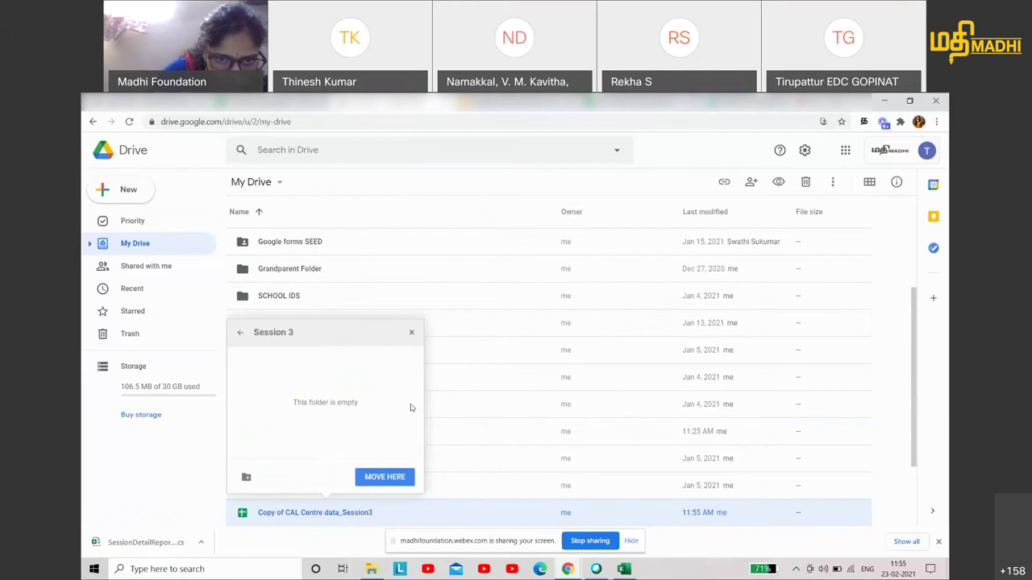
click(386, 477)
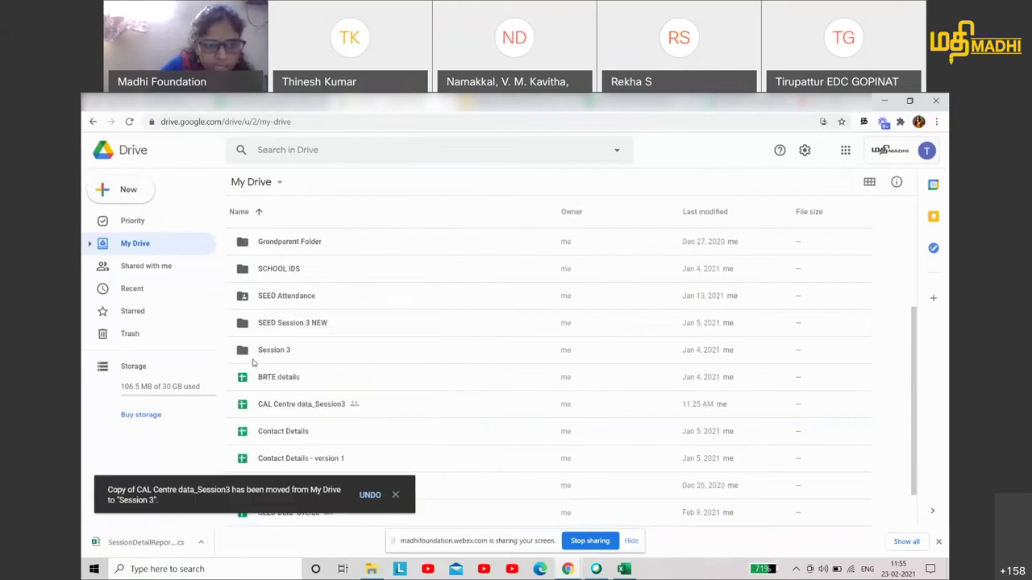
double_click(272, 354)
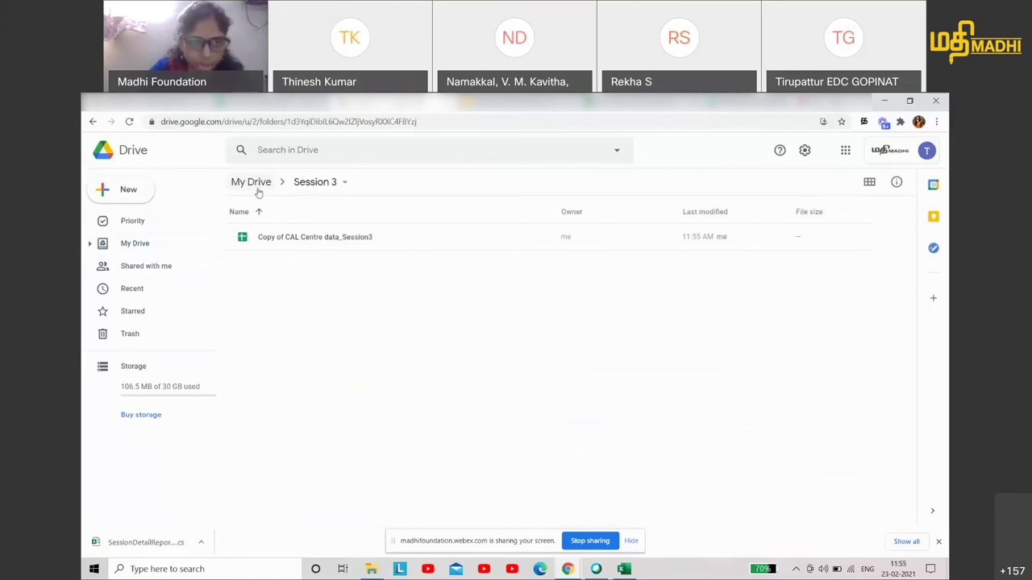
Step: Start moving Contact Details - version 1 into Session 3, then cancel, leaving it in My Drive
click(254, 183)
scroll(292, 345, down, 5)
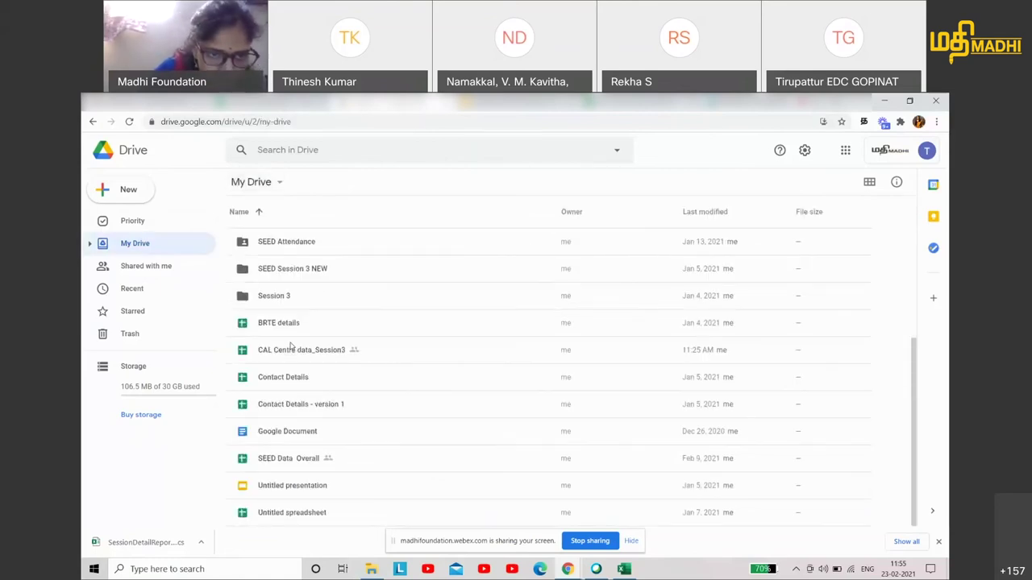
right_click(291, 406)
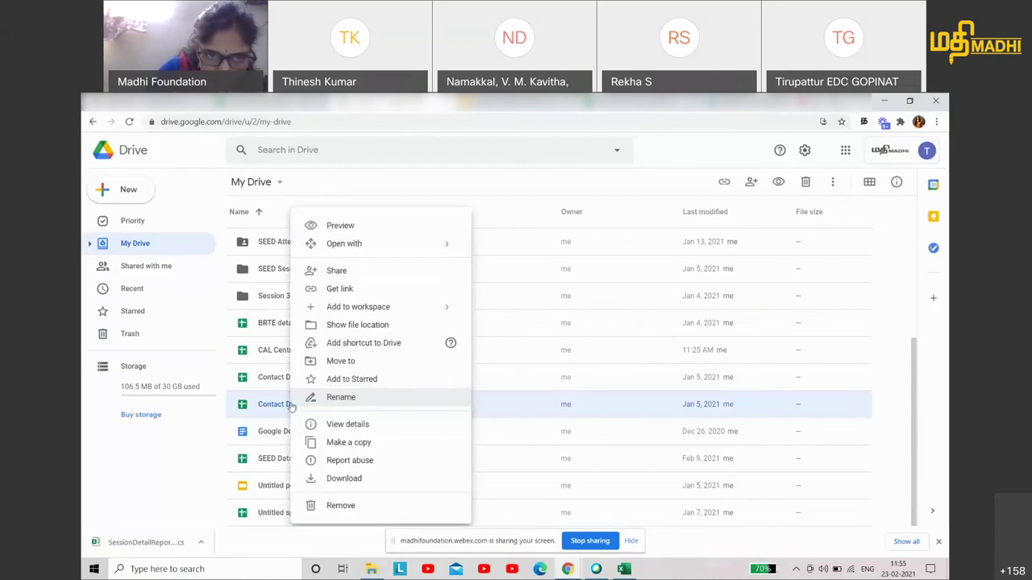
click(320, 364)
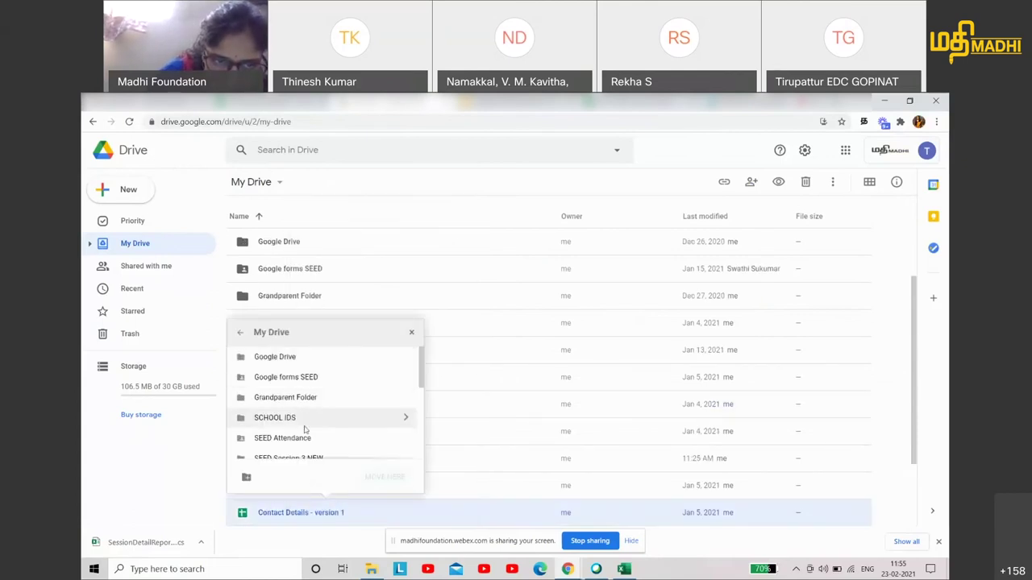
scroll(305, 430, down, 1)
click(403, 422)
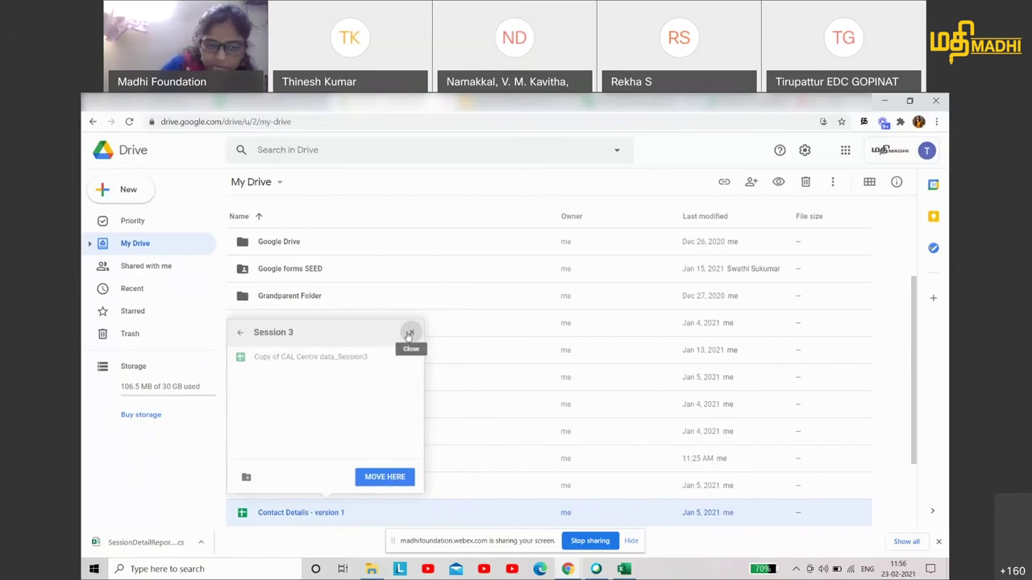
right_click(342, 354)
click(283, 392)
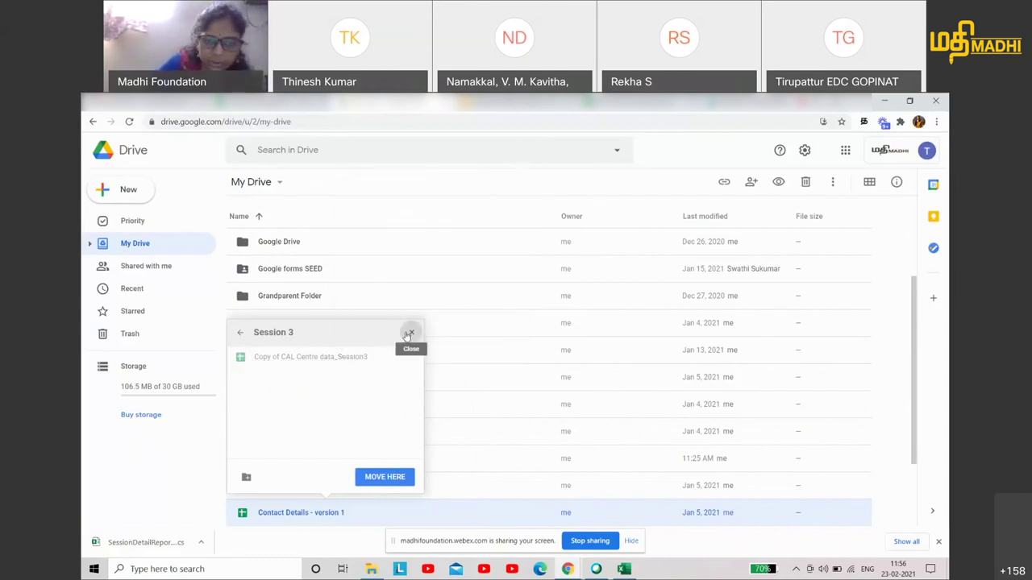
click(409, 333)
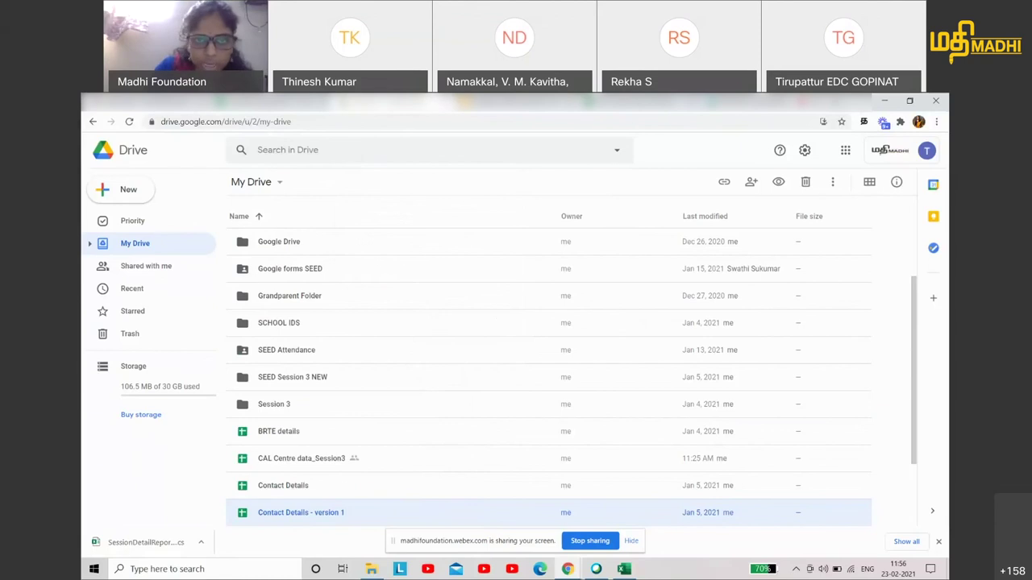
Step: Back in the Slides presentation, advance to slide 17 on creating a file in Drive
click(514, 102)
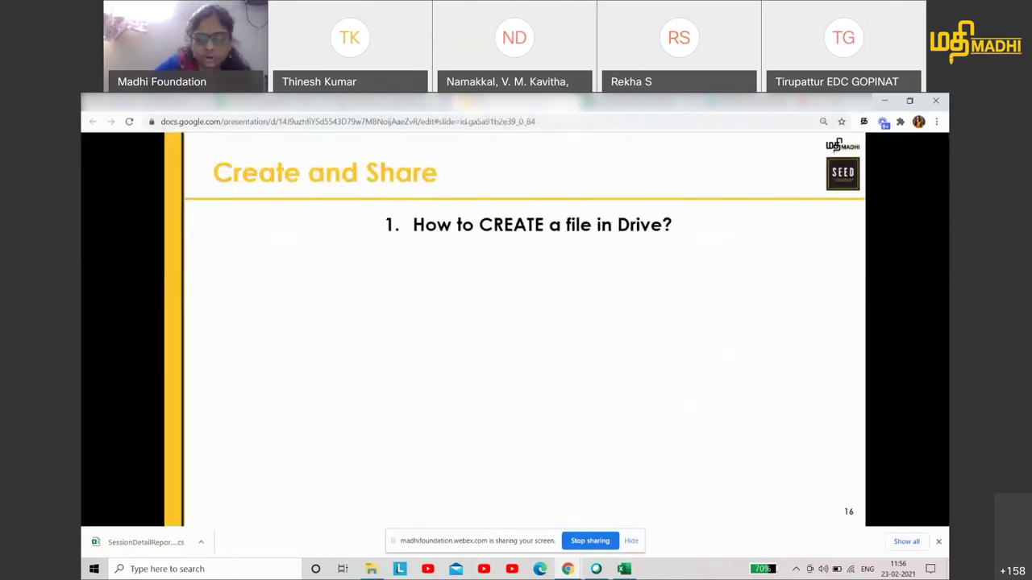
key(Right)
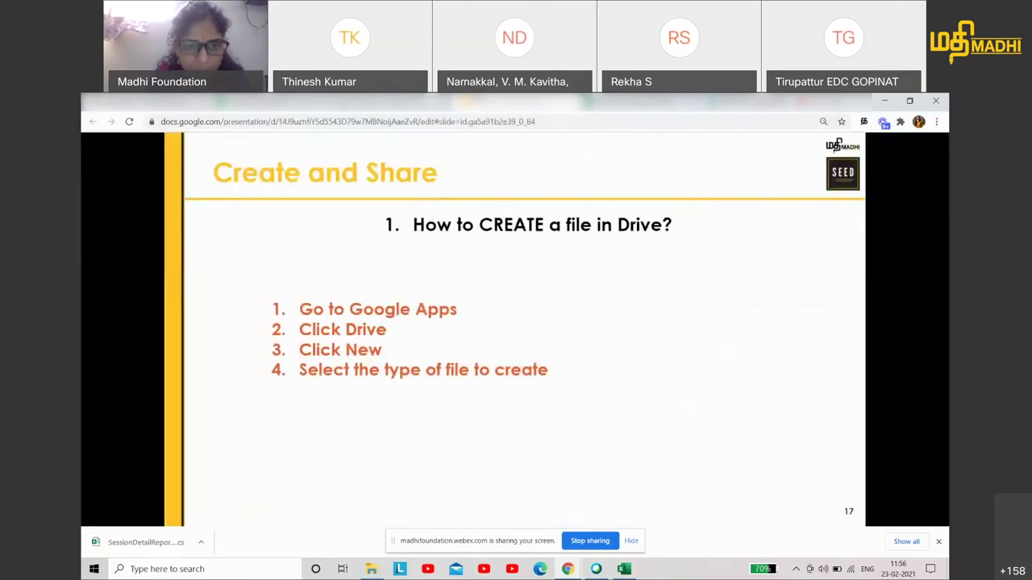